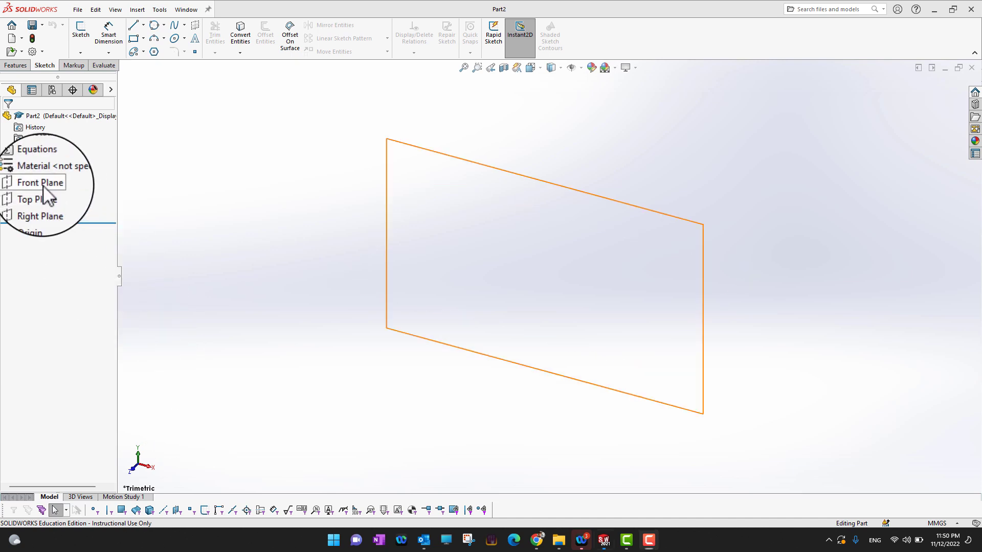
Step: Start a sketch on the Front Plane and draw a two-point spline about 211 mm long above the origin
left_click(43, 184)
left_click(53, 173)
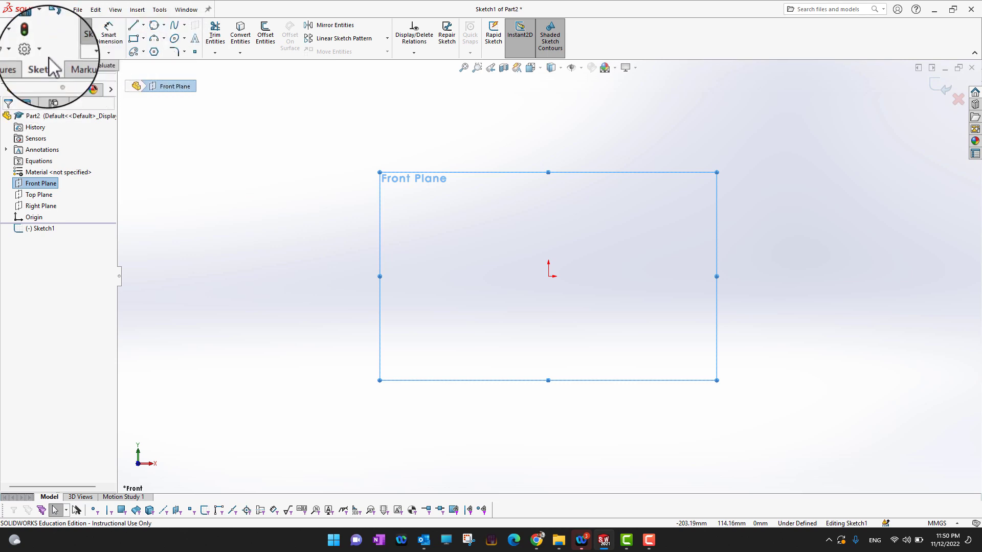
left_click(185, 24)
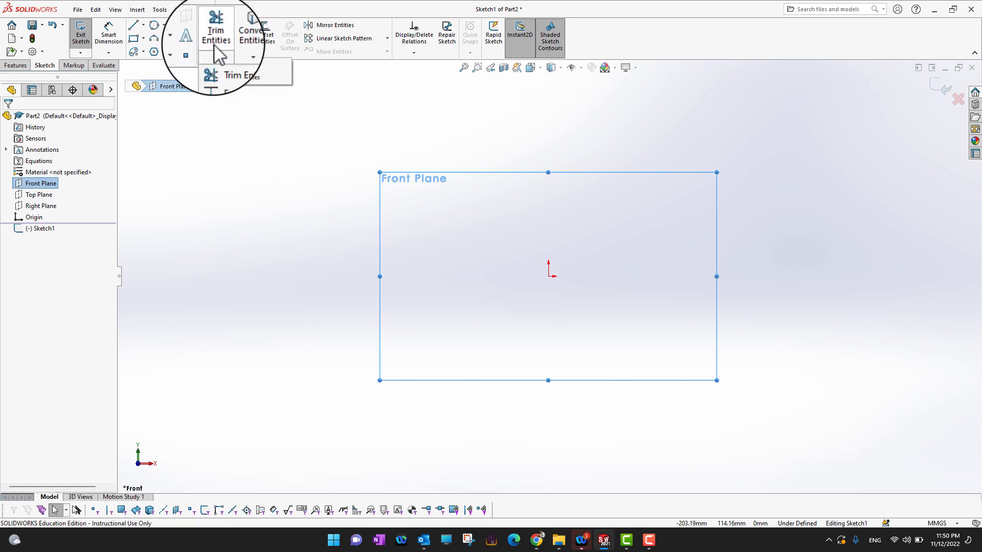
left_click(183, 27)
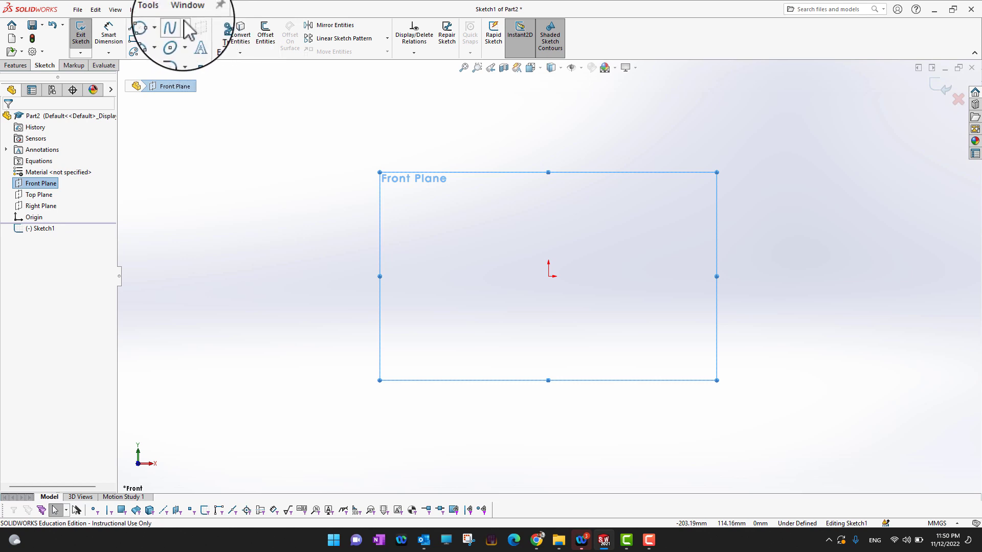
left_click(185, 28)
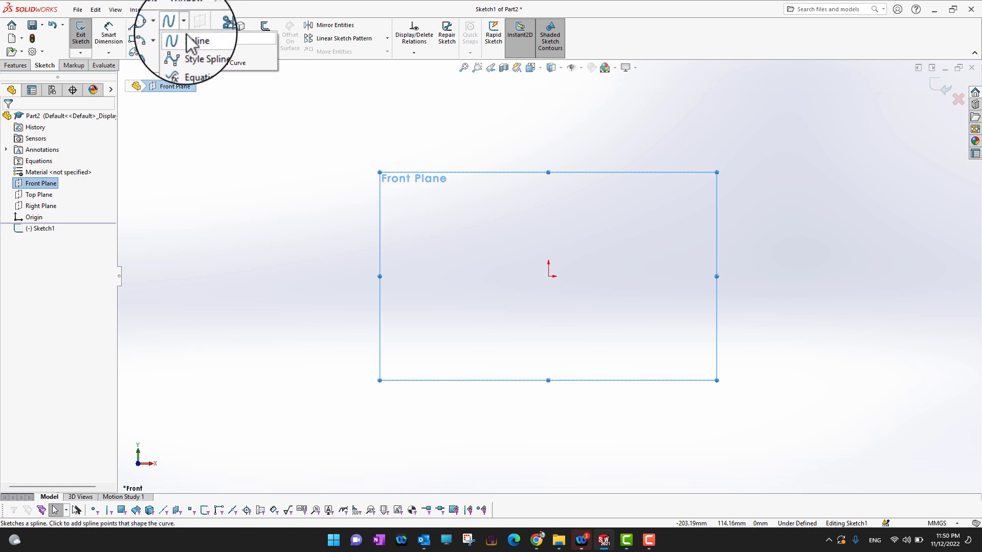
left_click(197, 47)
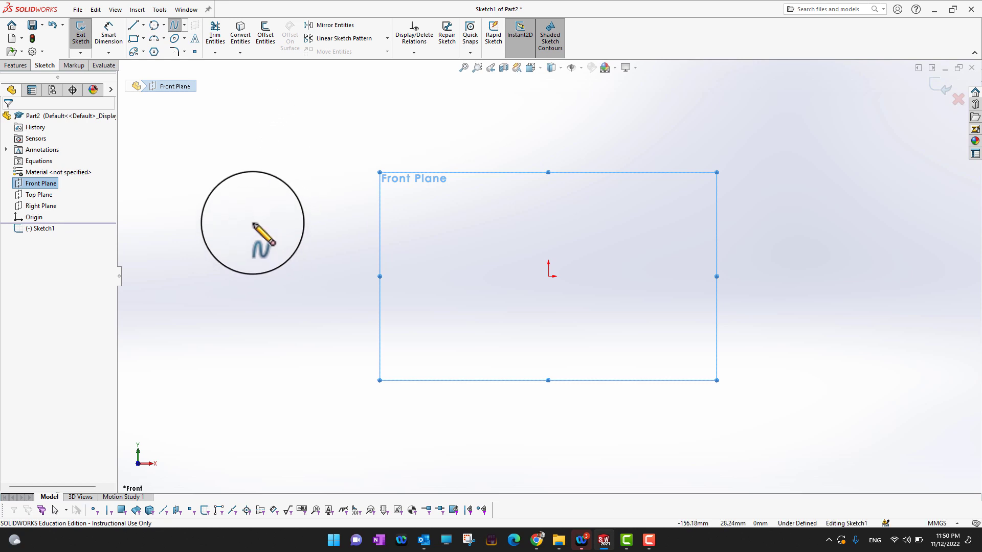
left_click(252, 223)
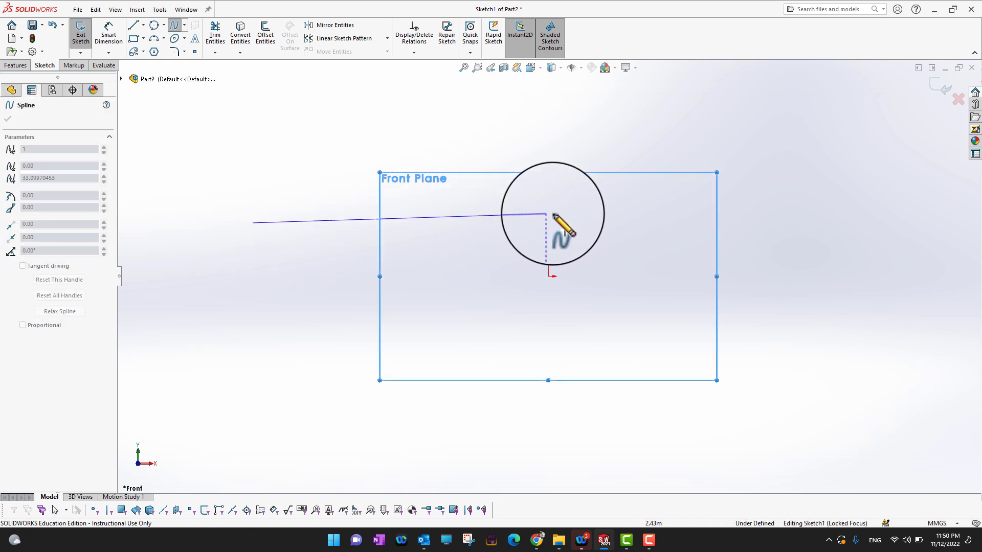
left_click(652, 214)
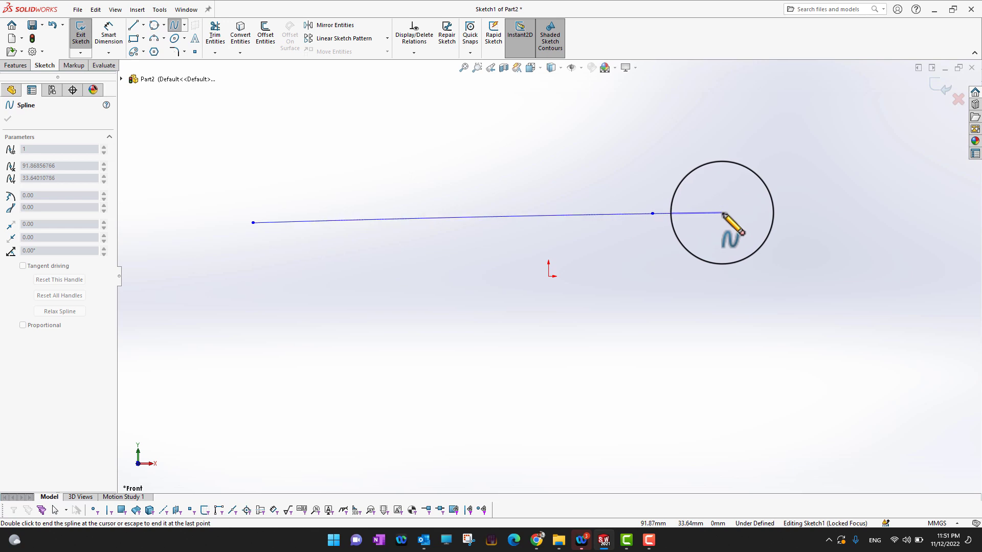
key("Escape")
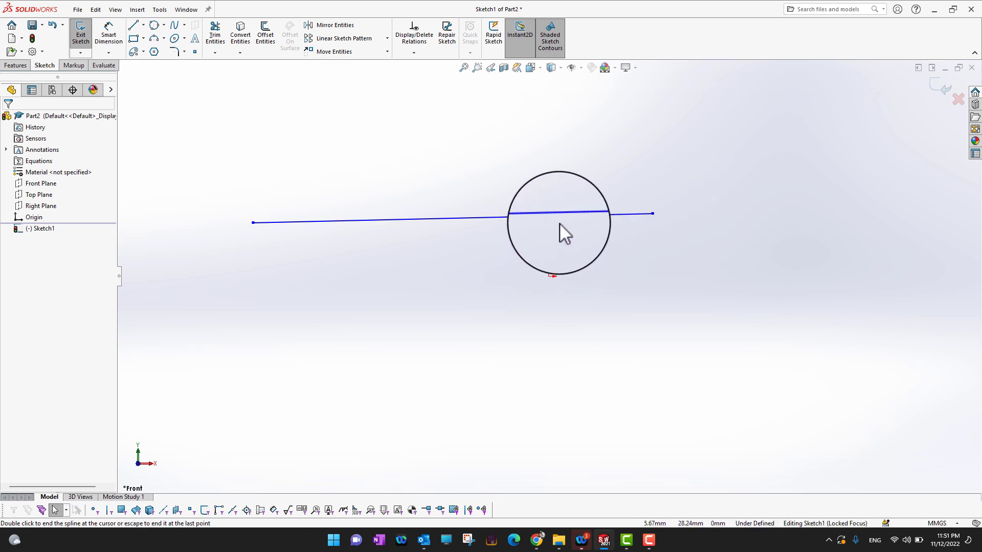
Step: Reshape the spline into an S-curve by pulling its start tangent handle upward and its end tangent handle downward
left_click(559, 216)
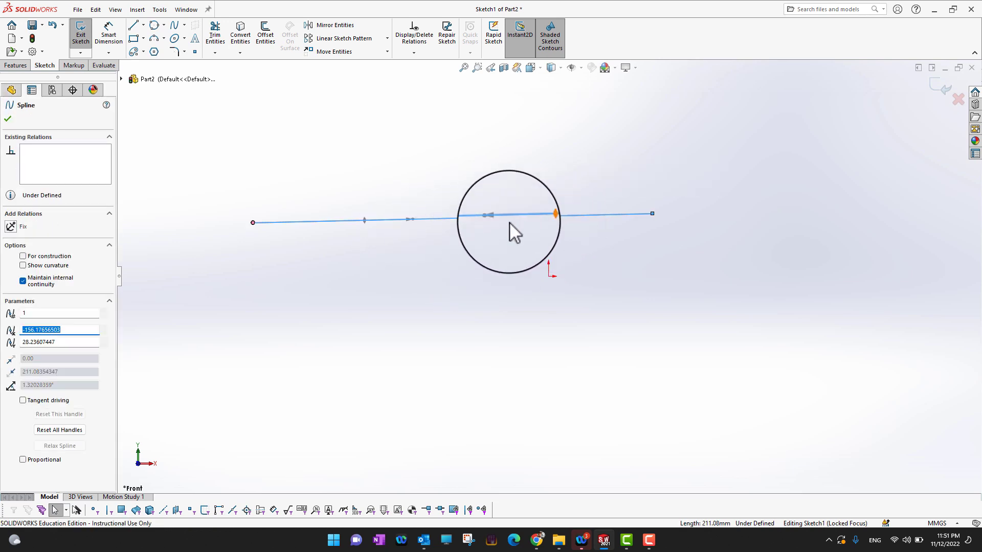
left_click_drag(364, 220, 345, 132)
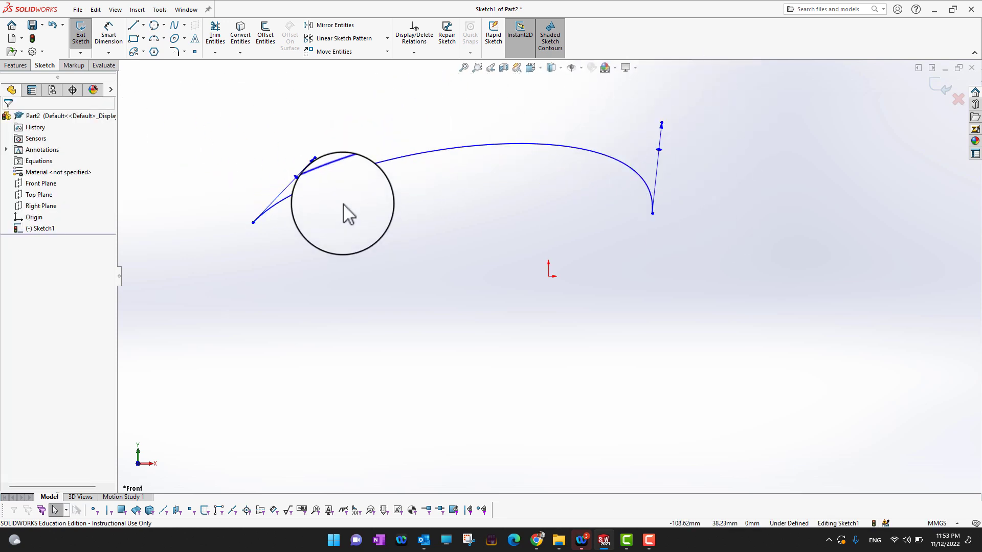
left_click_drag(297, 179, 305, 134)
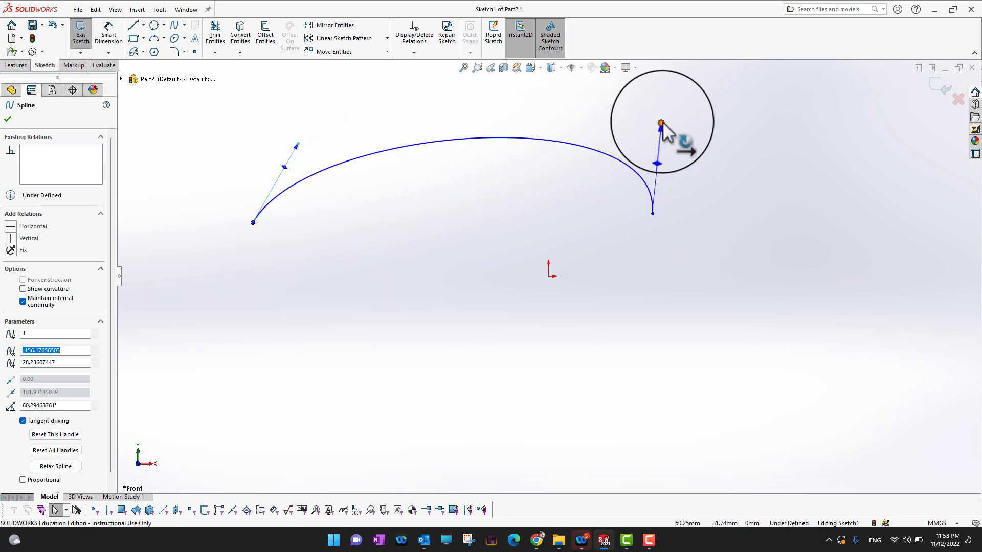
left_click_drag(661, 124, 676, 287)
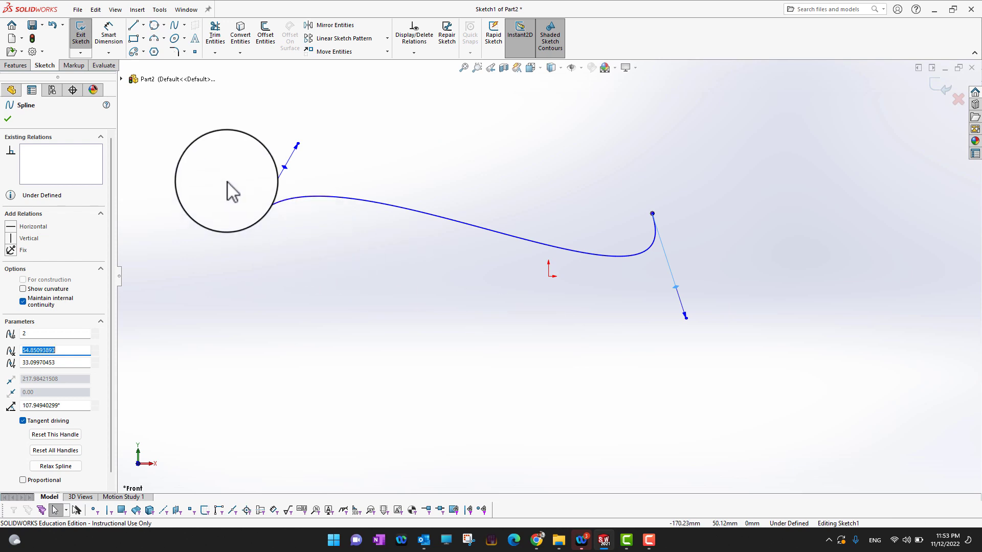
left_click(10, 119)
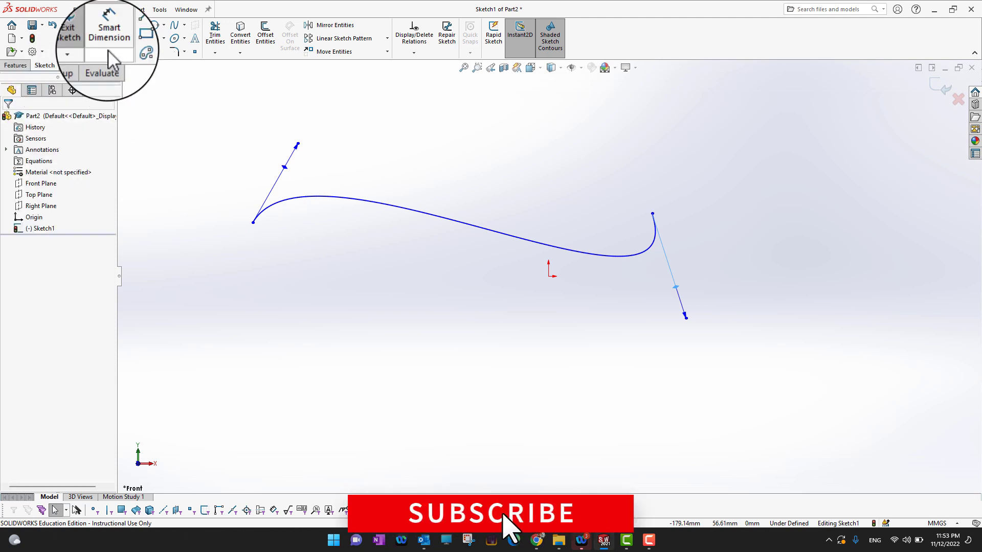
Step: Draw a Bezier style spline with four control vertices in a zigzag below the first spline
left_click(184, 25)
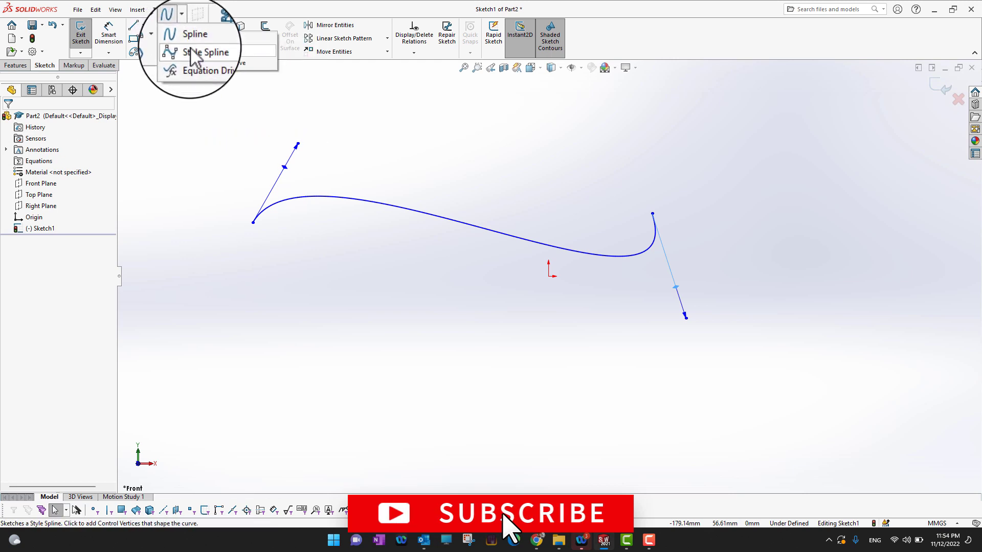
left_click(197, 62)
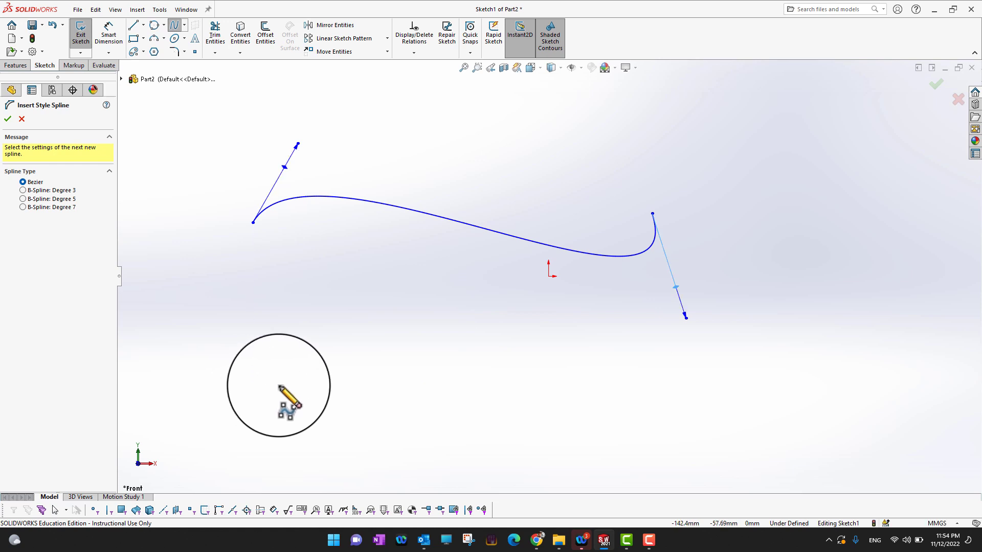
left_click(280, 386)
left_click(456, 296)
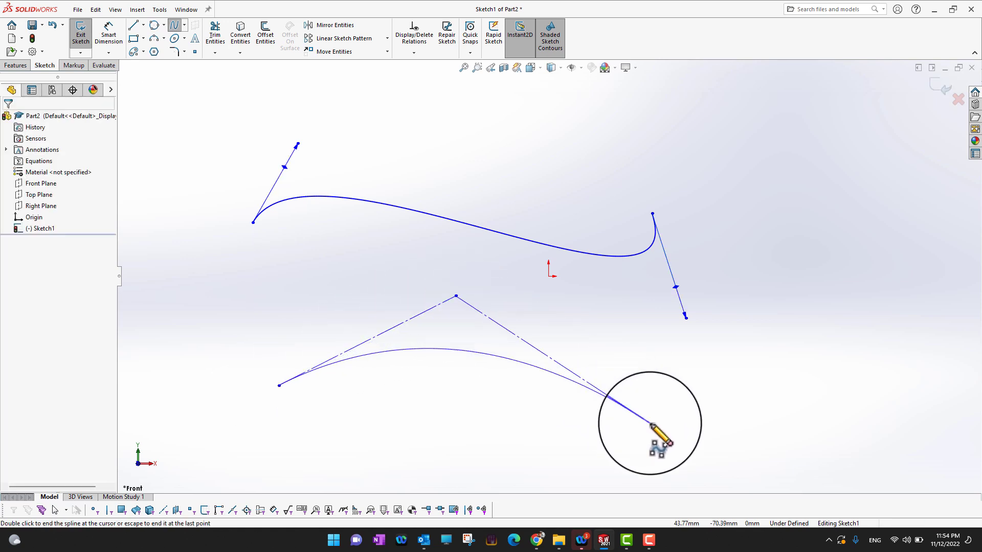
left_click(663, 430)
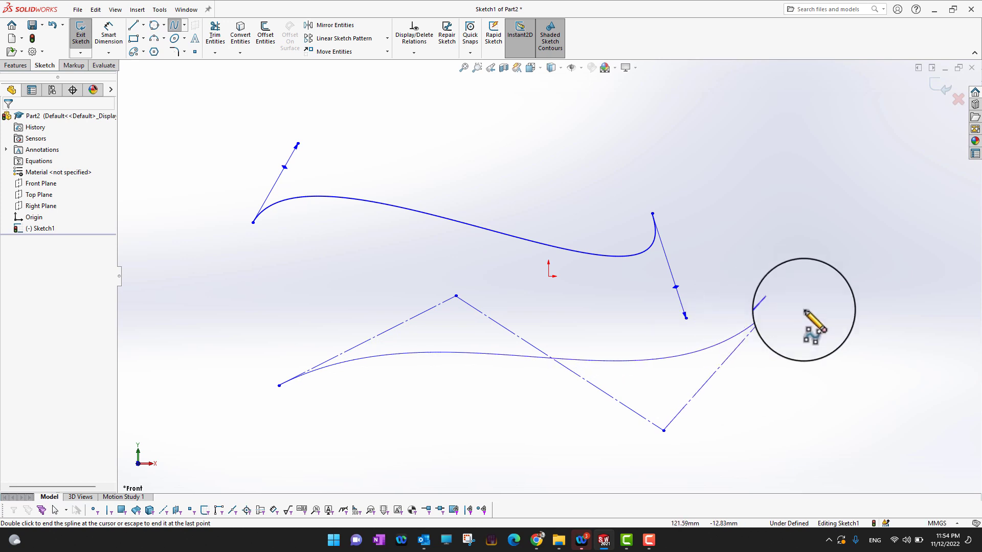
left_click(835, 308)
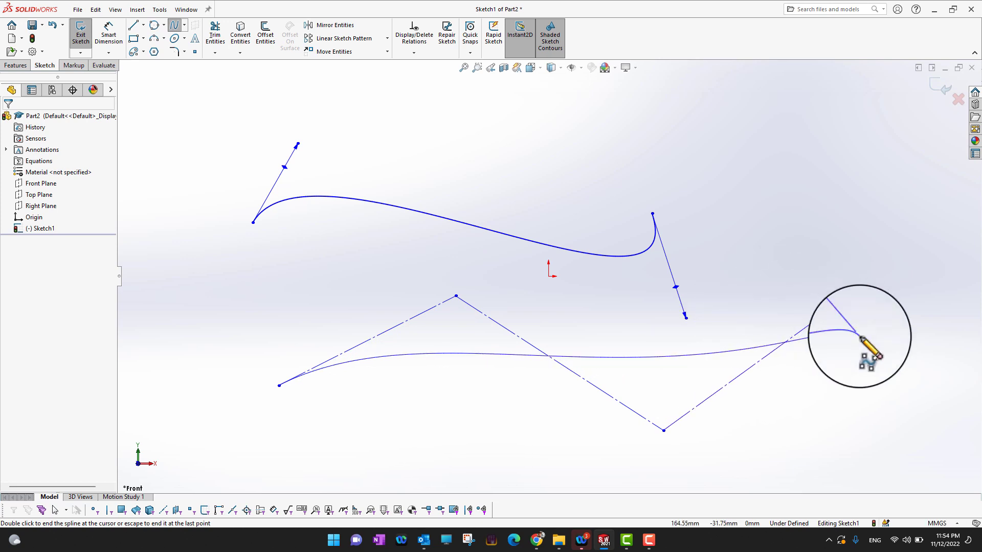
key("Escape")
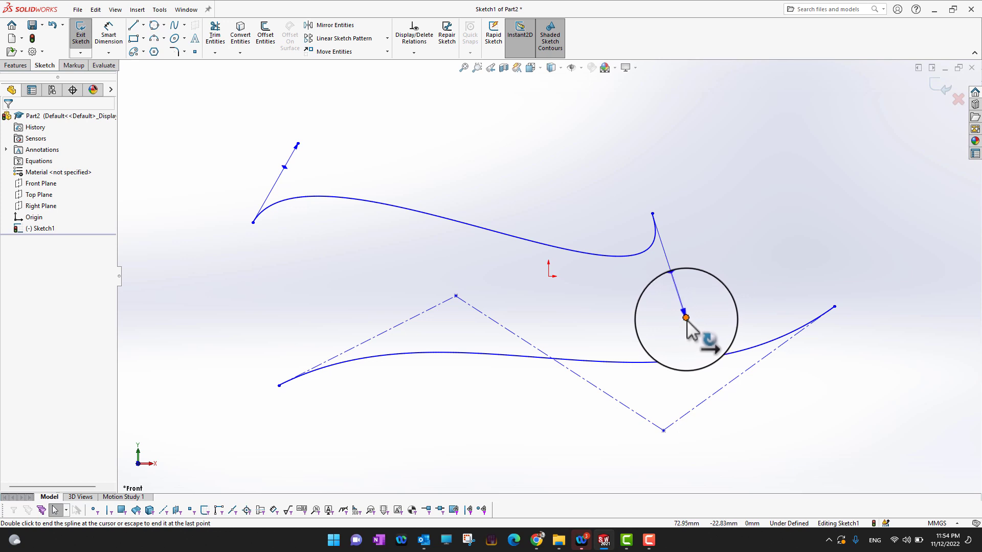
Step: Stretch the upper spline's end tangent handle outward, and shift the style spline's first peak vertex and middle control polygon line
mouse_move(686, 318)
left_mouse_down()
mouse_move(643, 303)
mouse_move(648, 155)
mouse_move(751, 164)
mouse_move(604, 185)
mouse_move(677, 282)
mouse_move(711, 125)
mouse_move(839, 317)
mouse_move(888, 331)
mouse_move(900, 229)
mouse_move(923, 333)
mouse_move(899, 204)
mouse_move(956, 335)
mouse_move(913, 280)
left_mouse_up()
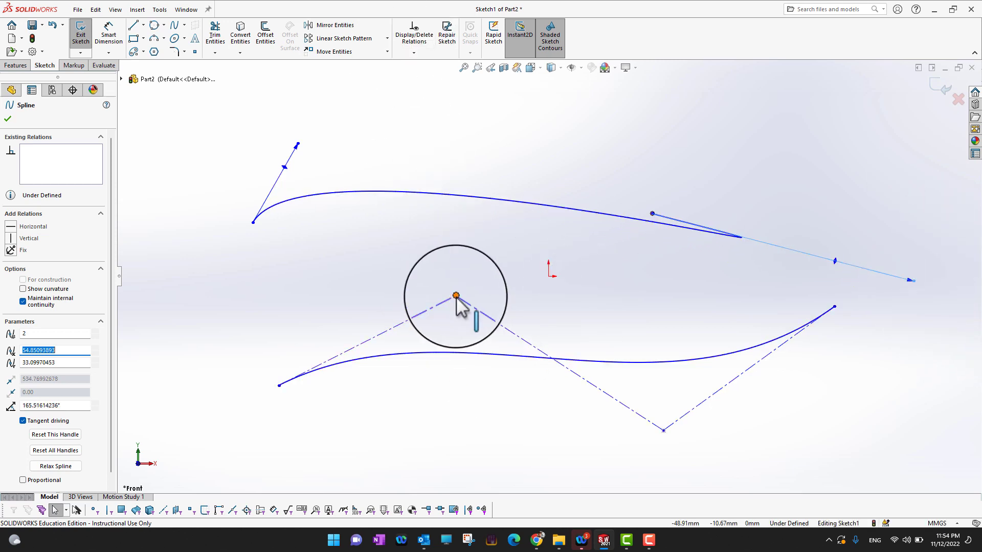
left_click_drag(456, 296, 504, 281)
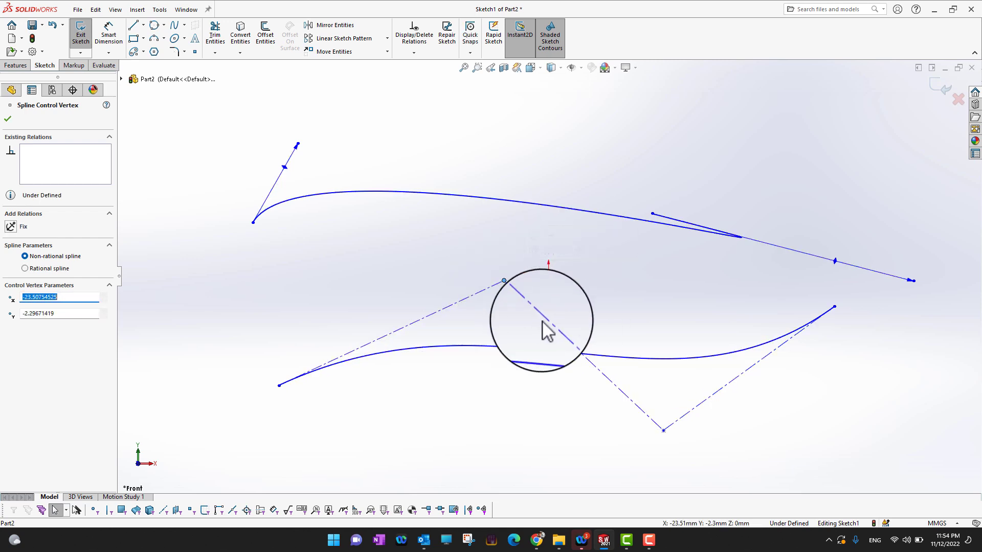
left_click_drag(547, 327, 353, 177)
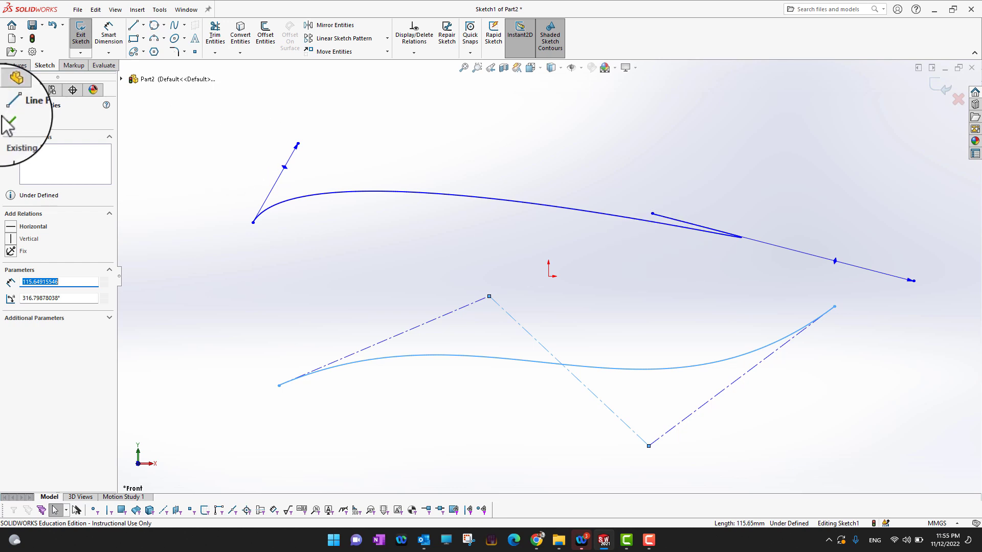
left_click(11, 90)
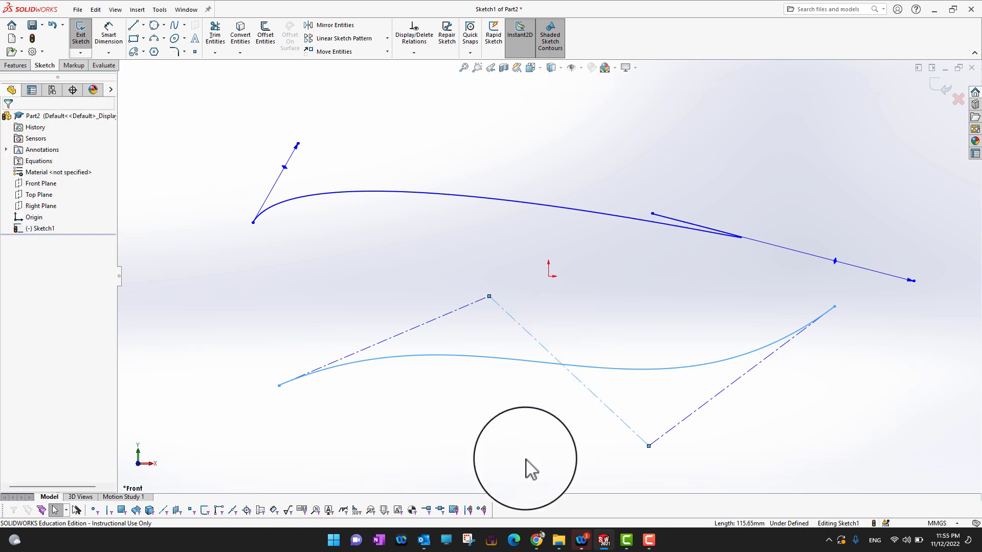
left_click(525, 458)
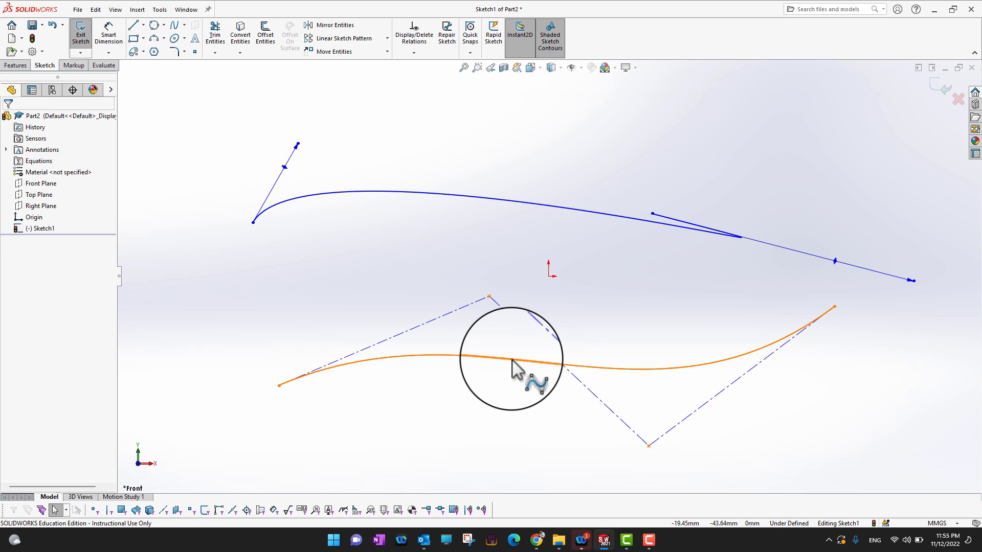
Step: Convert the style spline to construction geometry
left_click(512, 361)
right_click(514, 362)
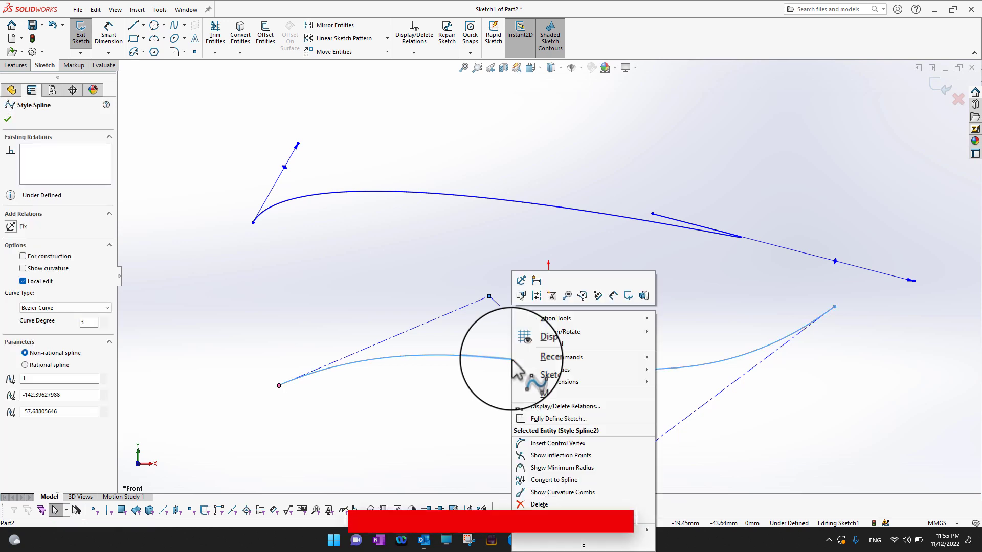
left_click(535, 297)
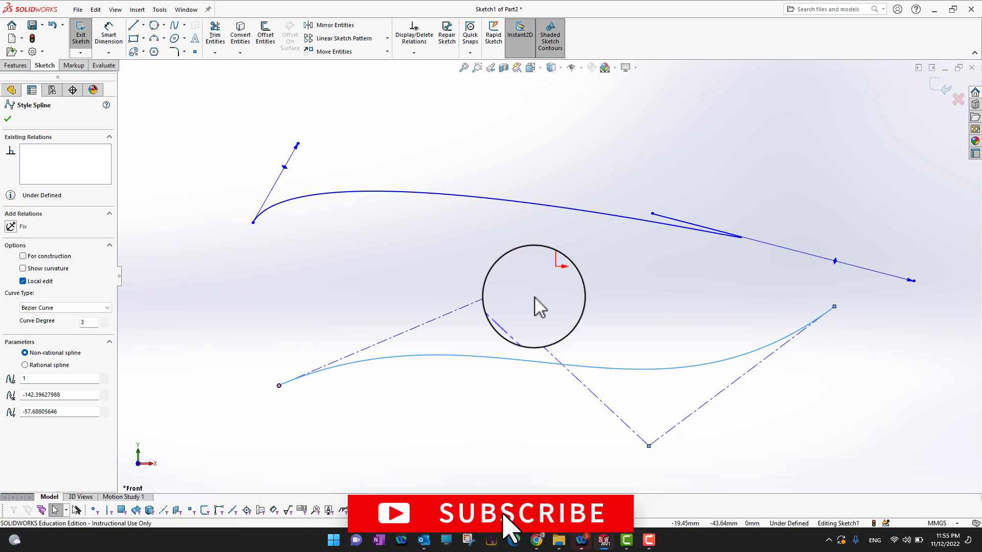
left_click(489, 410)
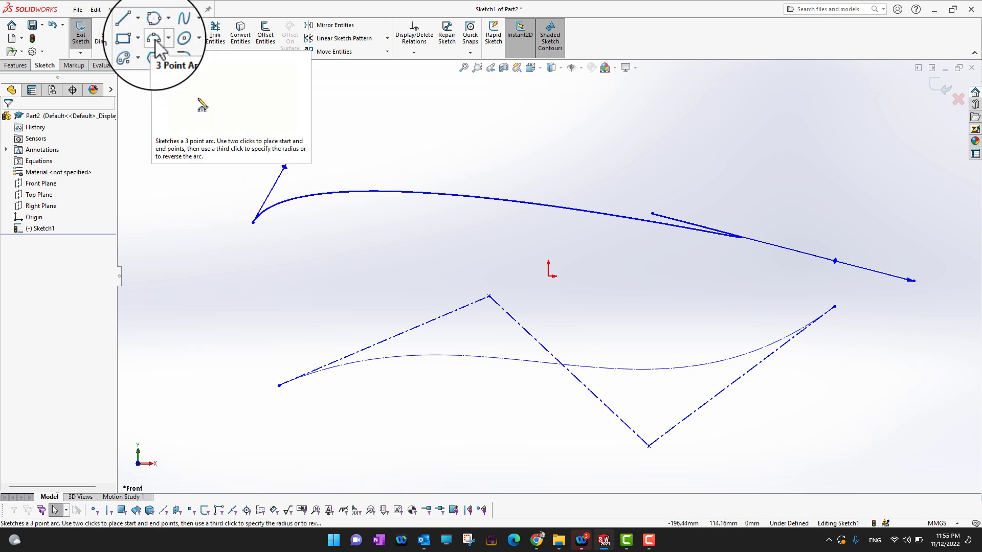
Step: Draw a 3-point arc of about 193 mm radius along the construction style spline, beginning at its starting endpoint
left_click(155, 48)
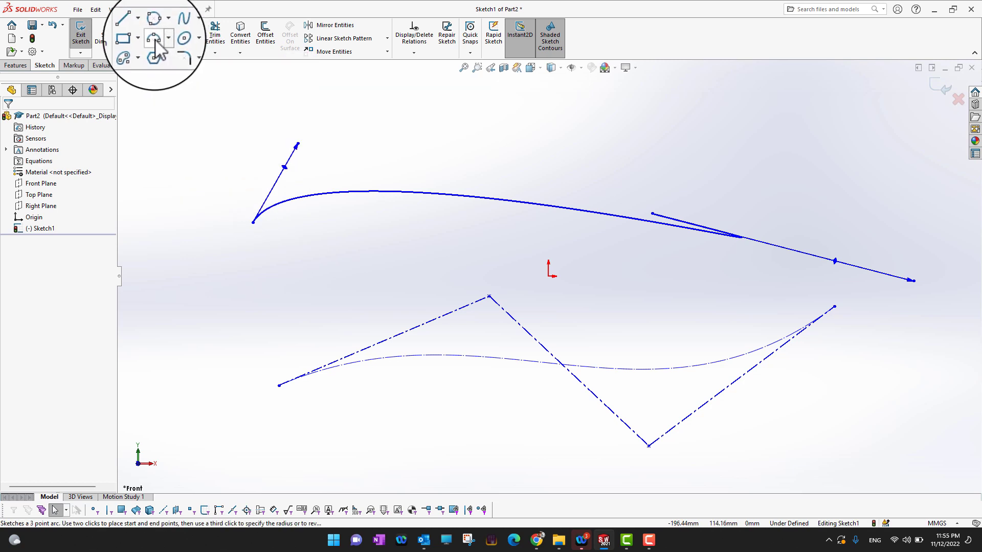
left_click(279, 385)
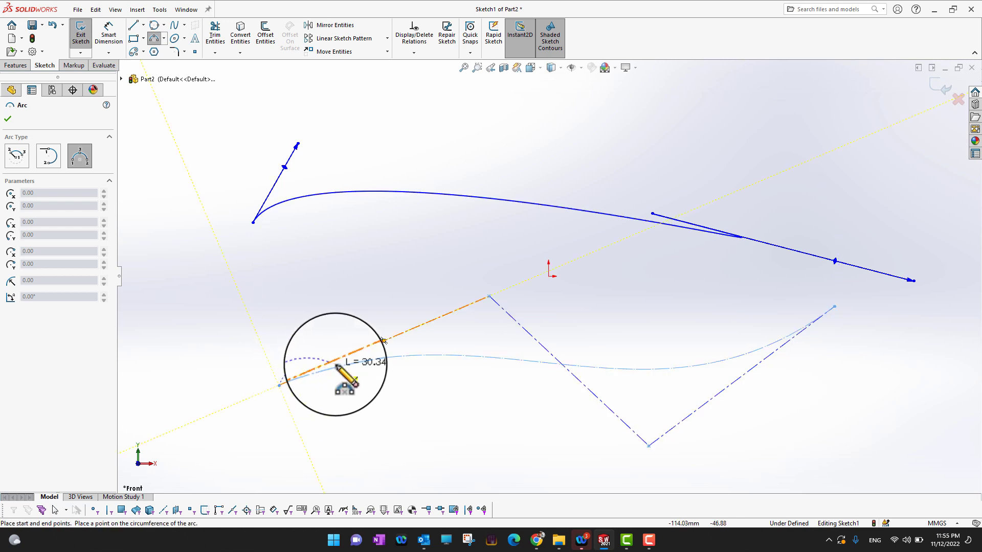
left_click(430, 356)
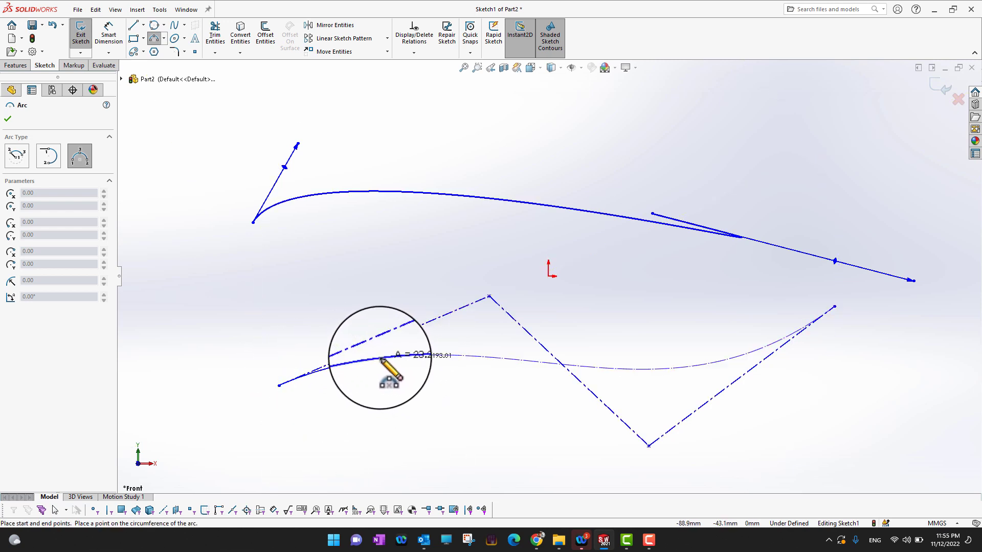
left_click(401, 358)
Step: Chain three tangent arcs from the 3-point arc's end along the construction style spline to its low point, the third about 259 mm in radius
left_click(164, 38)
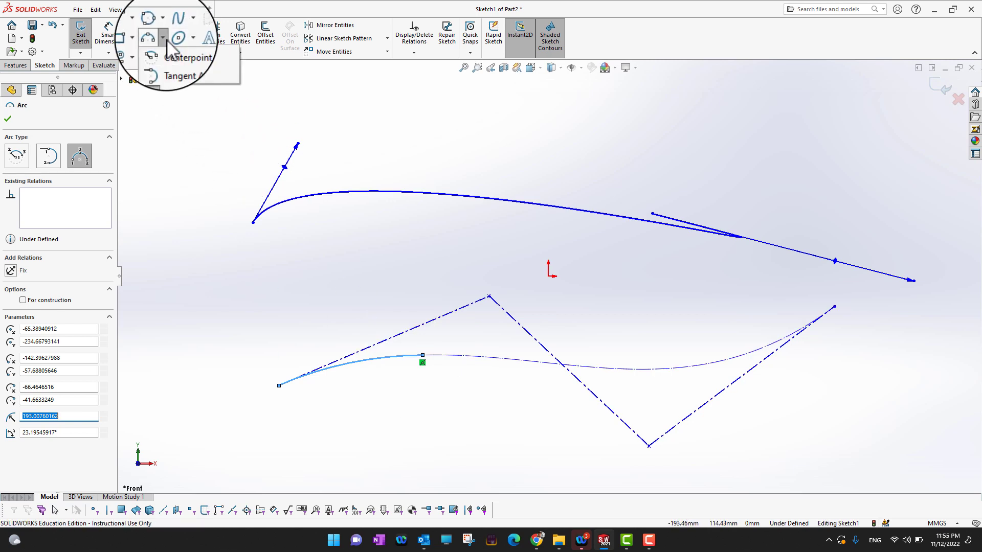
left_click(187, 62)
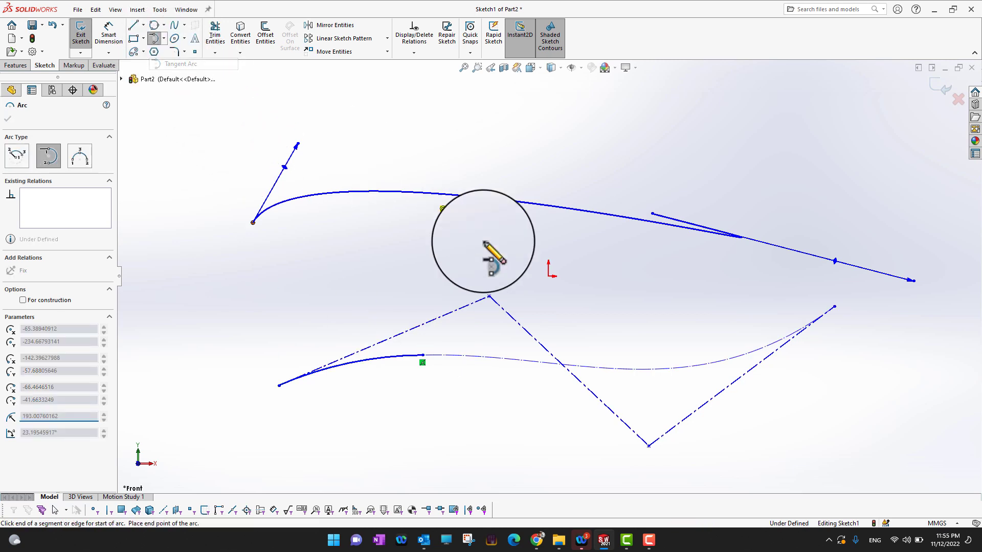
left_click(423, 355)
left_click(501, 358)
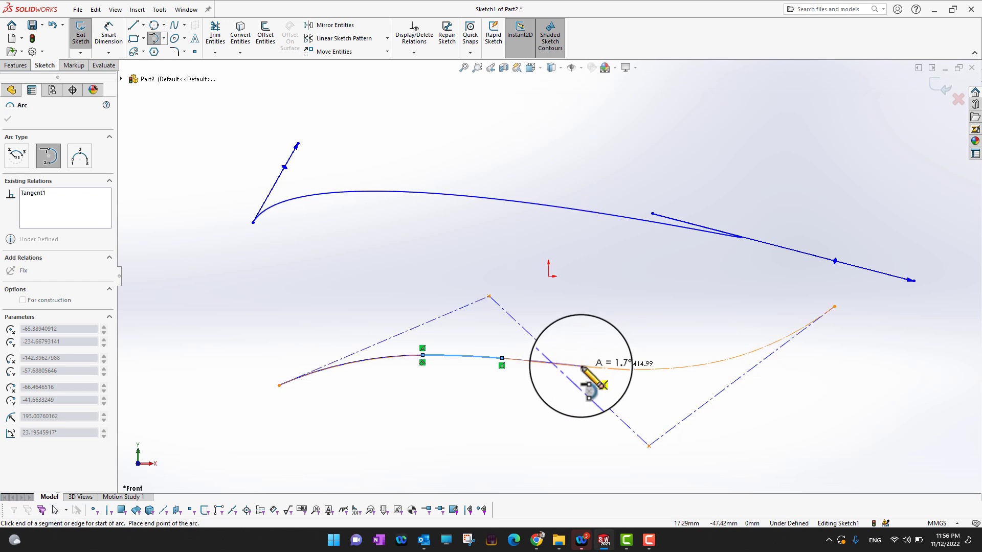
left_click(580, 366)
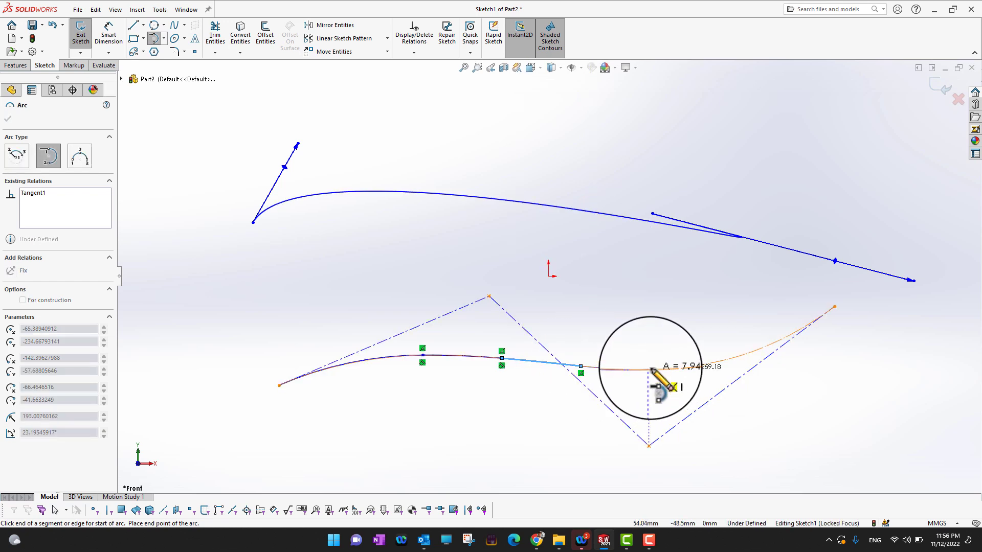
left_click(649, 370)
Step: Continue the chain to the style spline's far endpoint with tangent arcs of about 197 mm and 135 mm radius plus a short closing arc
left_click(741, 354)
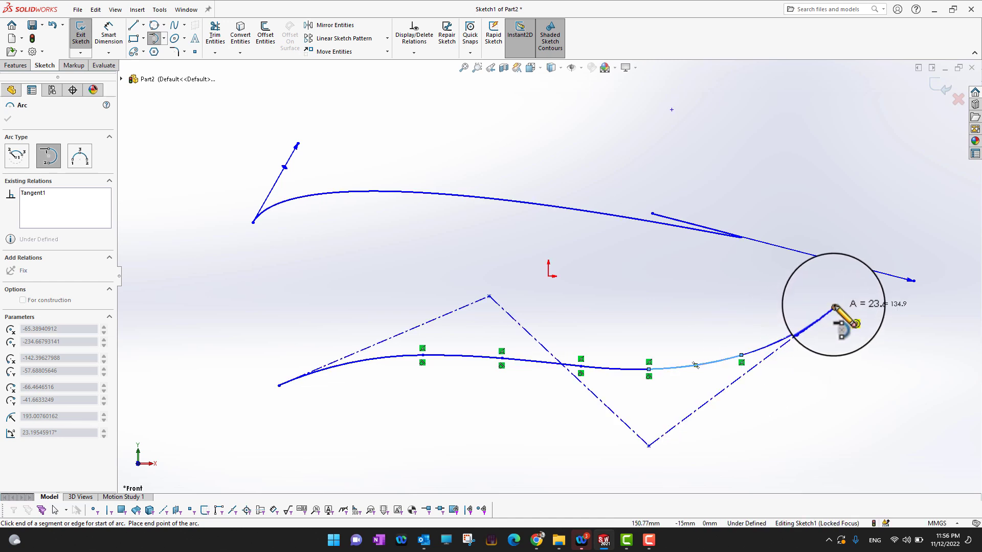
left_click(805, 327)
left_click(834, 306)
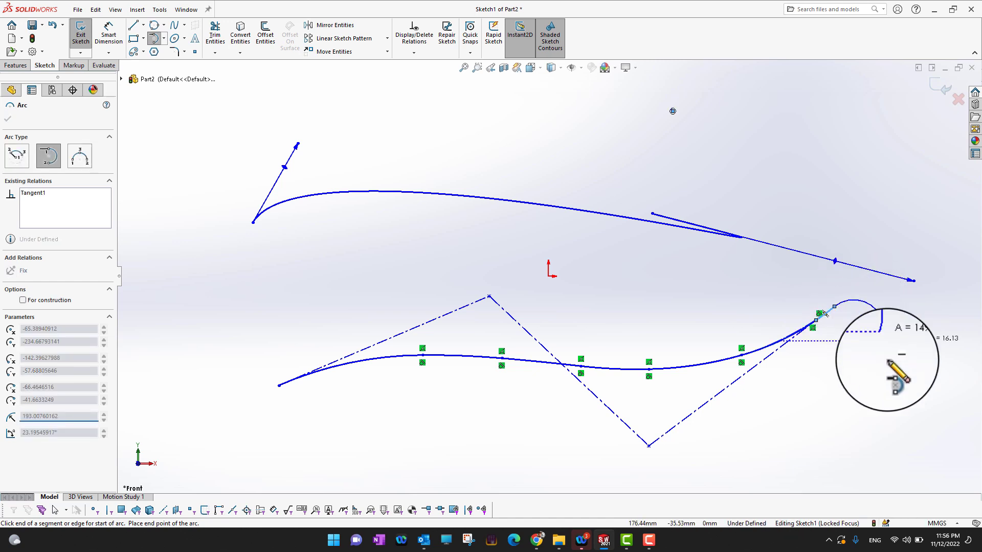
key("Escape")
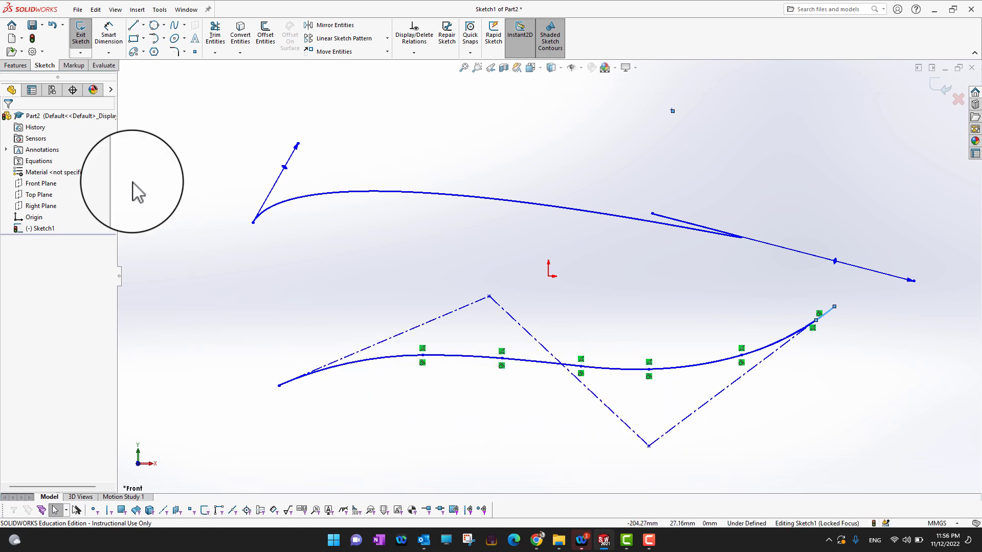
left_click(323, 301)
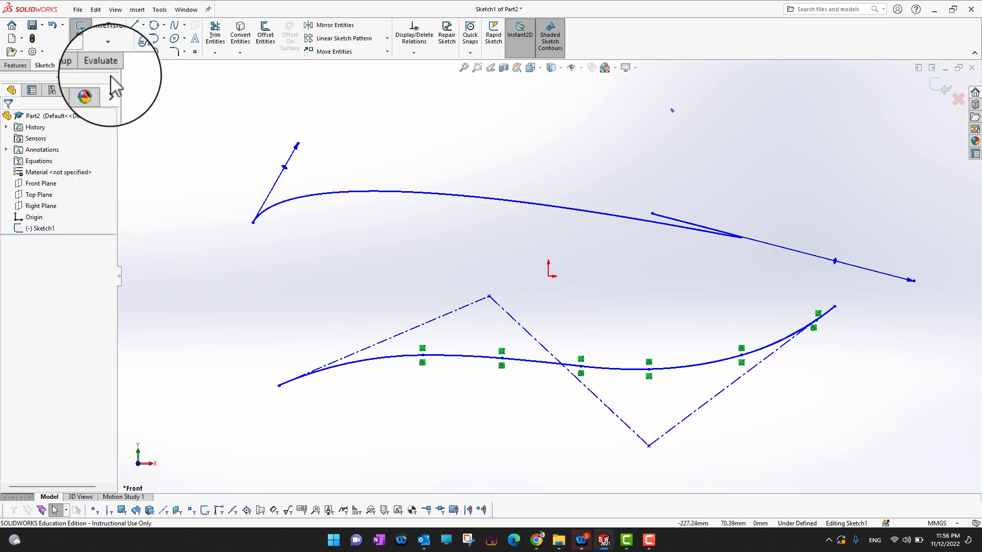
Step: Dimension the radii of the second-to-last arc in the chain and the arc just before it, keeping their drawn sizes
left_click(108, 39)
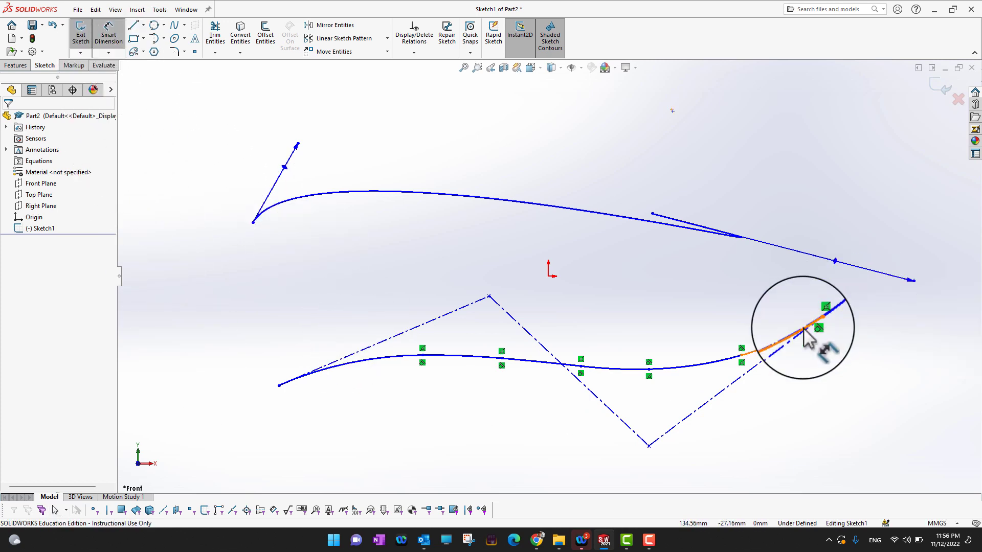
left_click(775, 341)
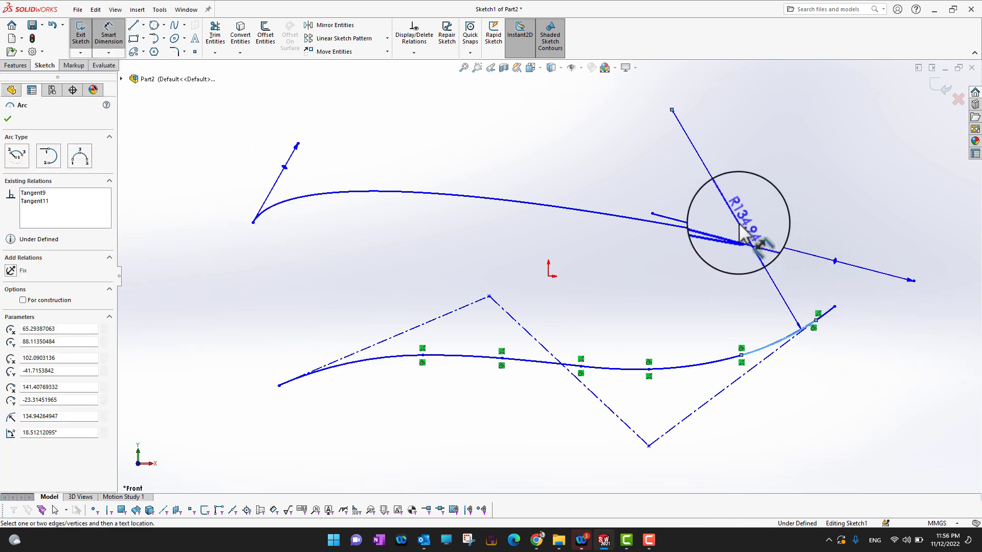
left_click(726, 258)
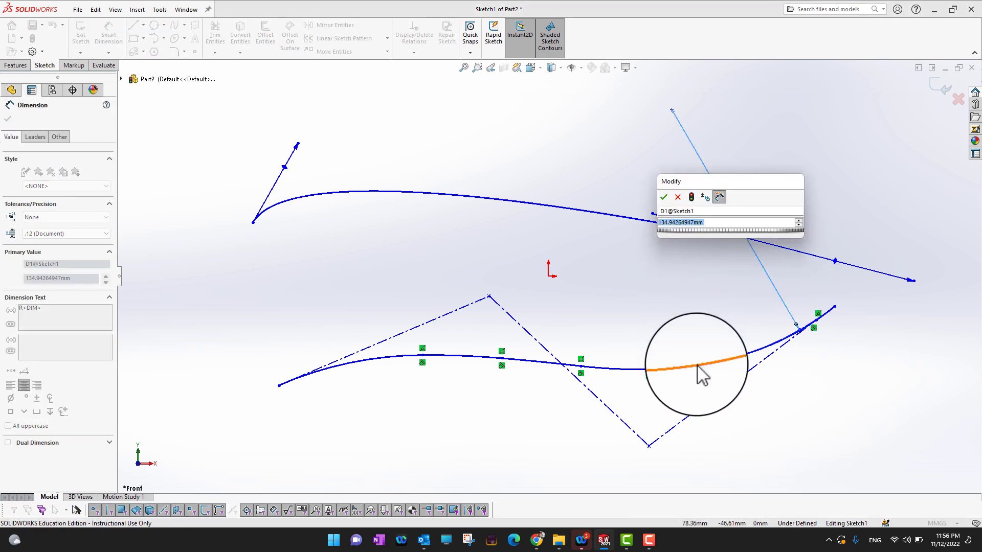
left_click(676, 195)
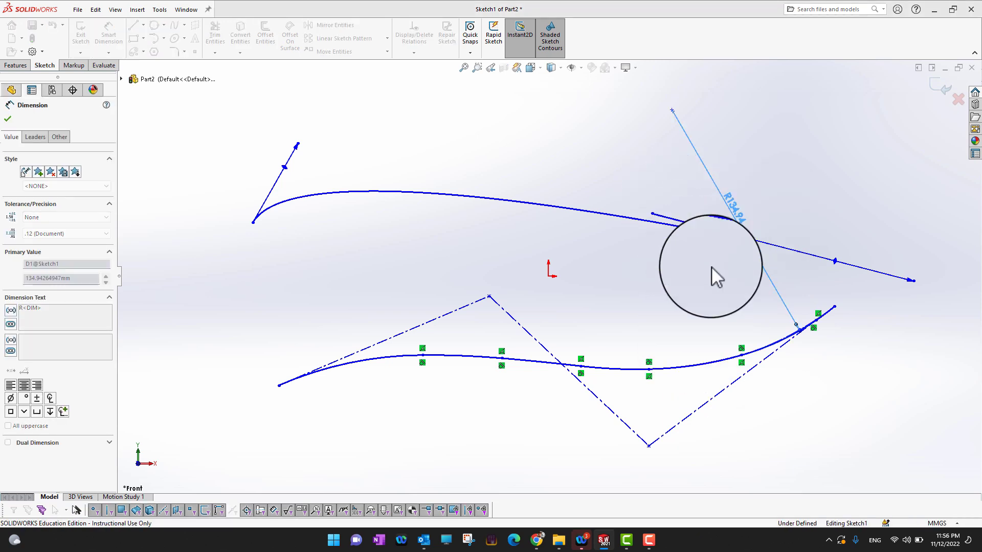
left_click(721, 362)
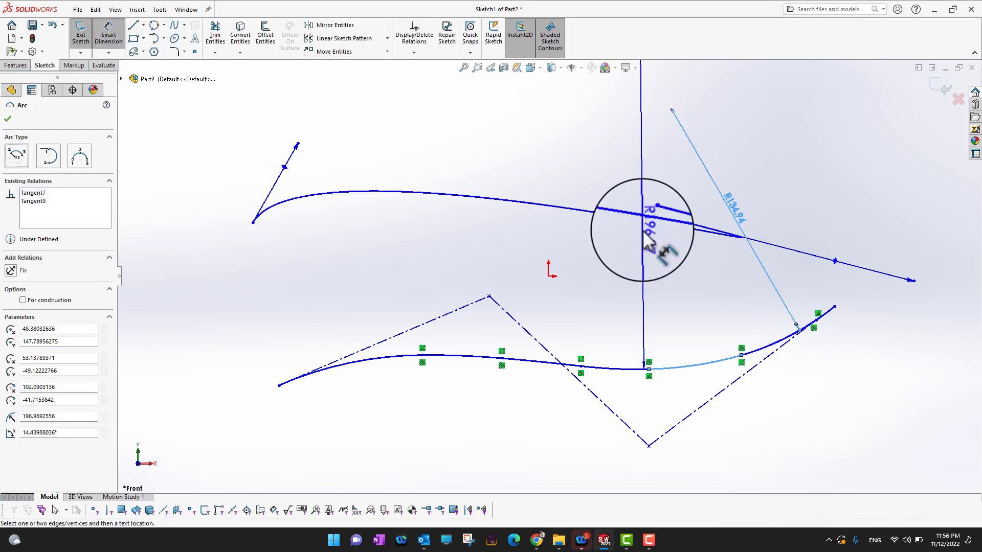
left_click(636, 241)
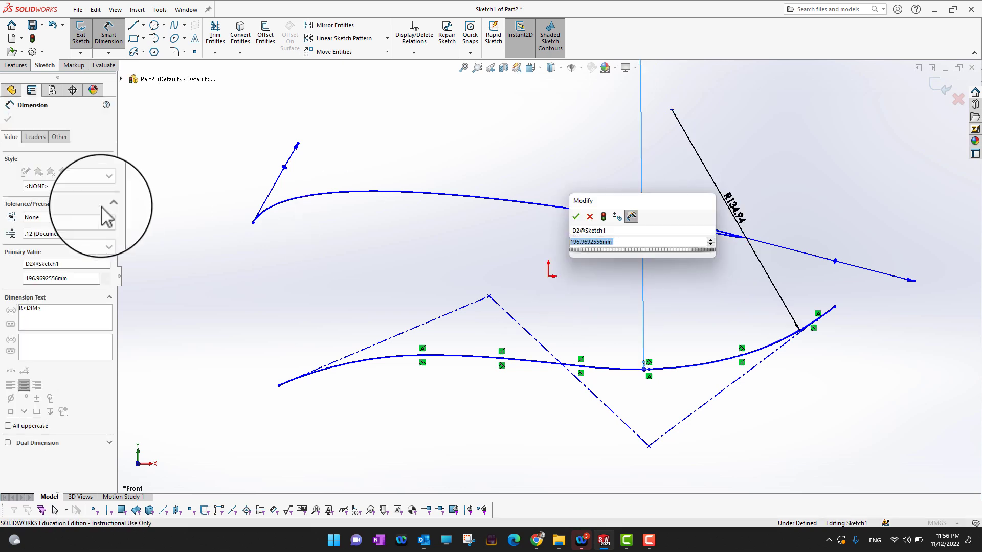
left_click(575, 217)
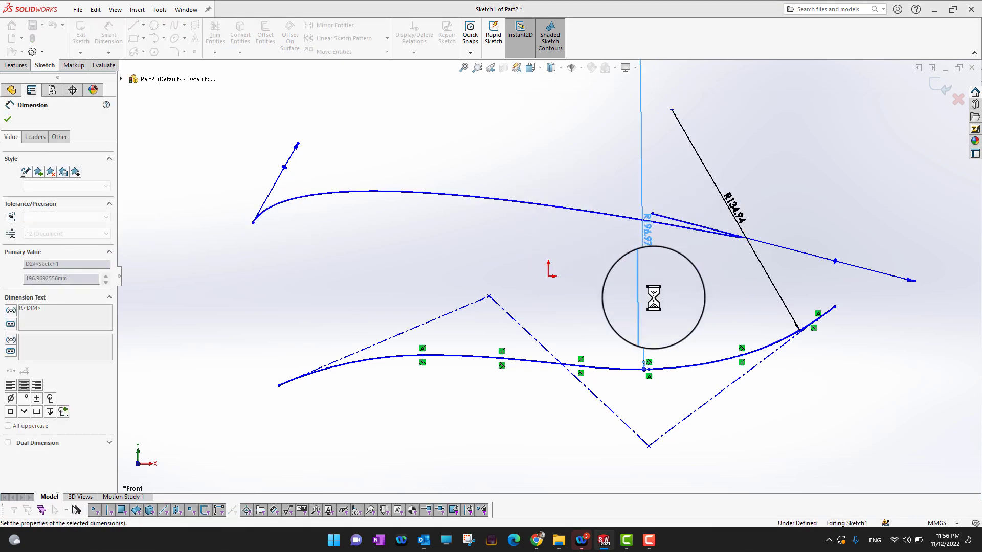
Step: Dimension the radius of the arc leading into the chain's low point, keeping its drawn size, and finish dimensioning
left_click(601, 369)
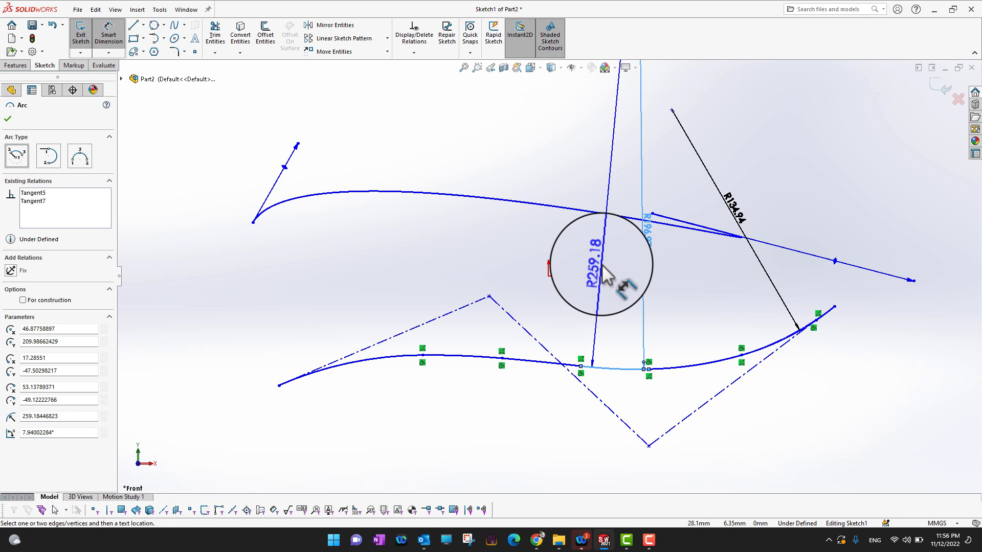
left_click(602, 265)
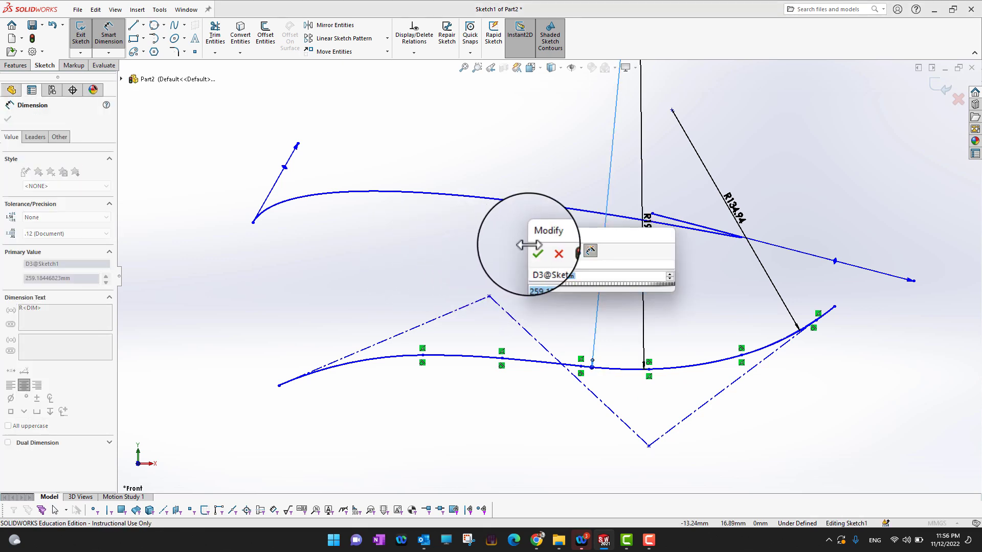
left_click(540, 251)
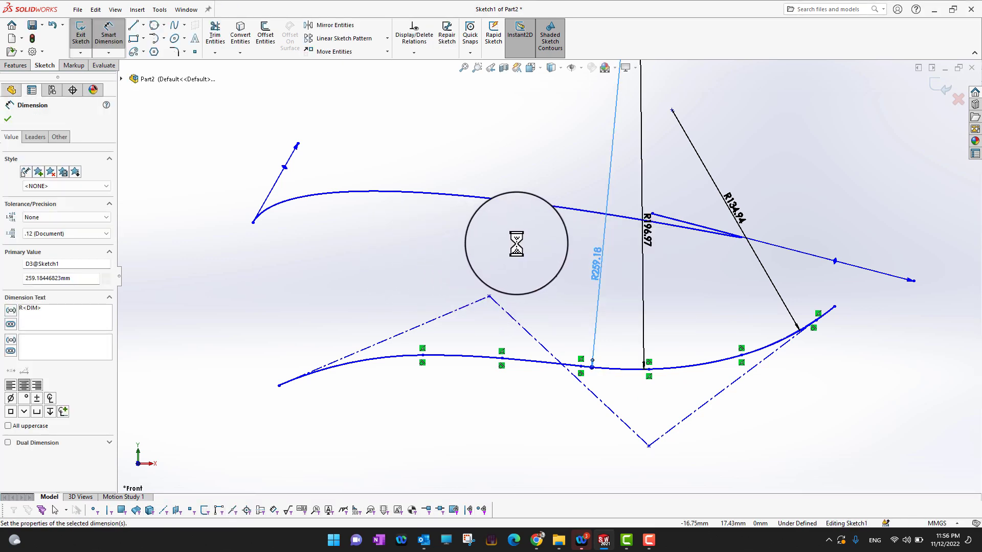
left_click(7, 118)
key("Escape")
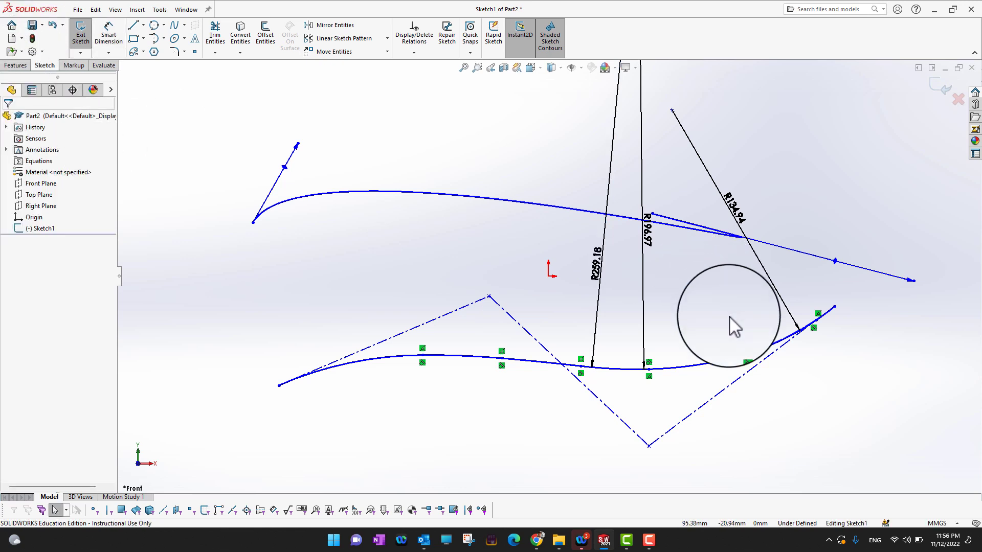